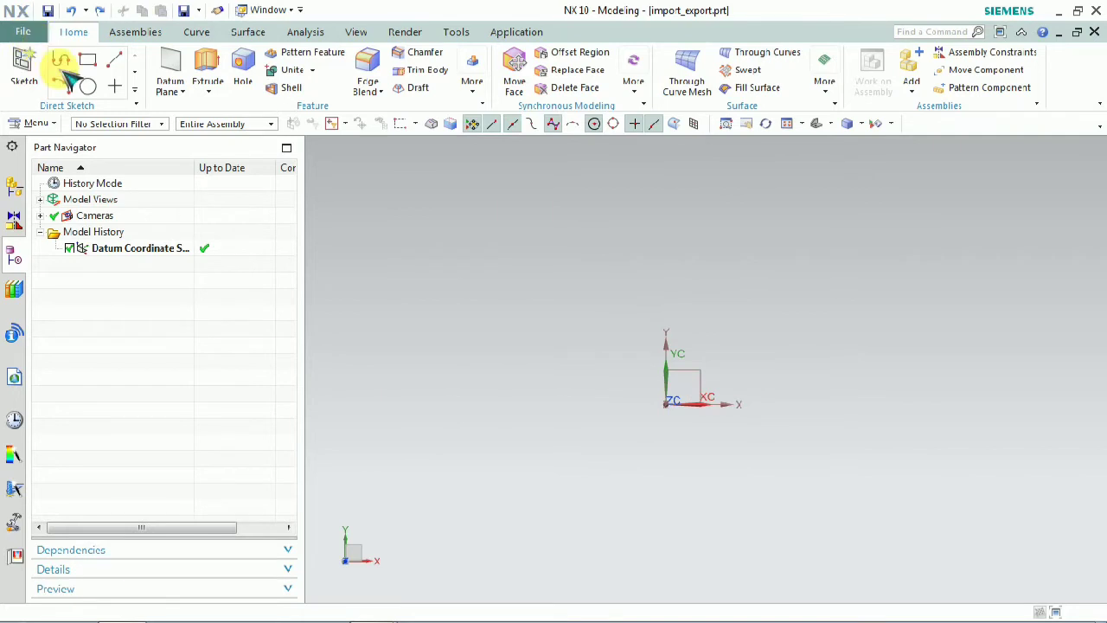
- Begin a Parasolid import and choose tool.x_t from the Desktop folder
{"action": "left_click", "coordinate": [26, 32]}
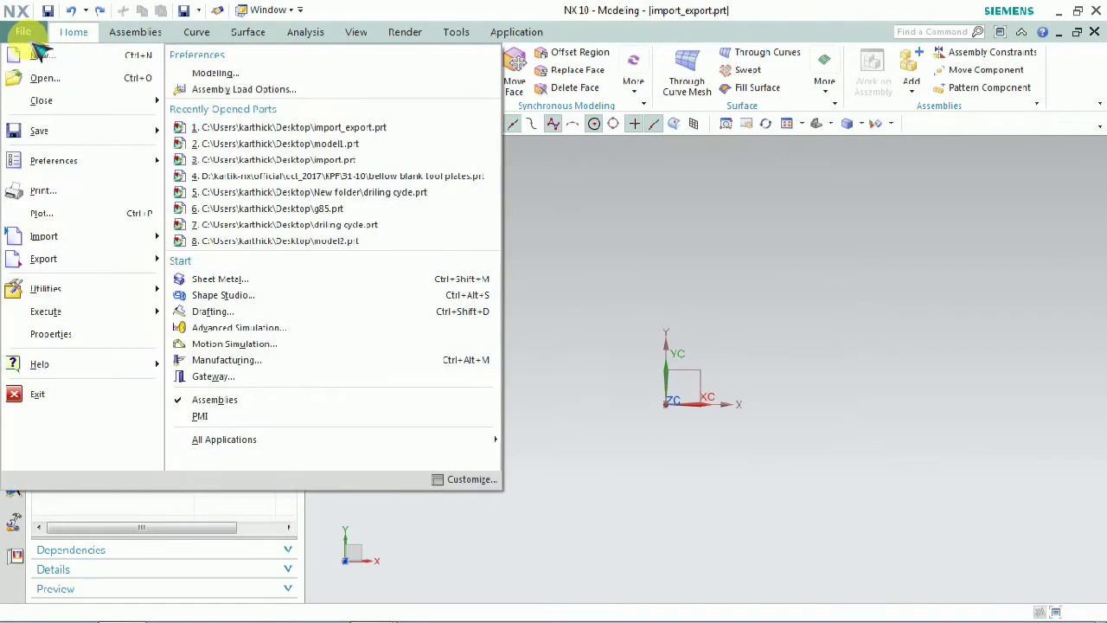
{"action": "left_click", "coordinate": [94, 237]}
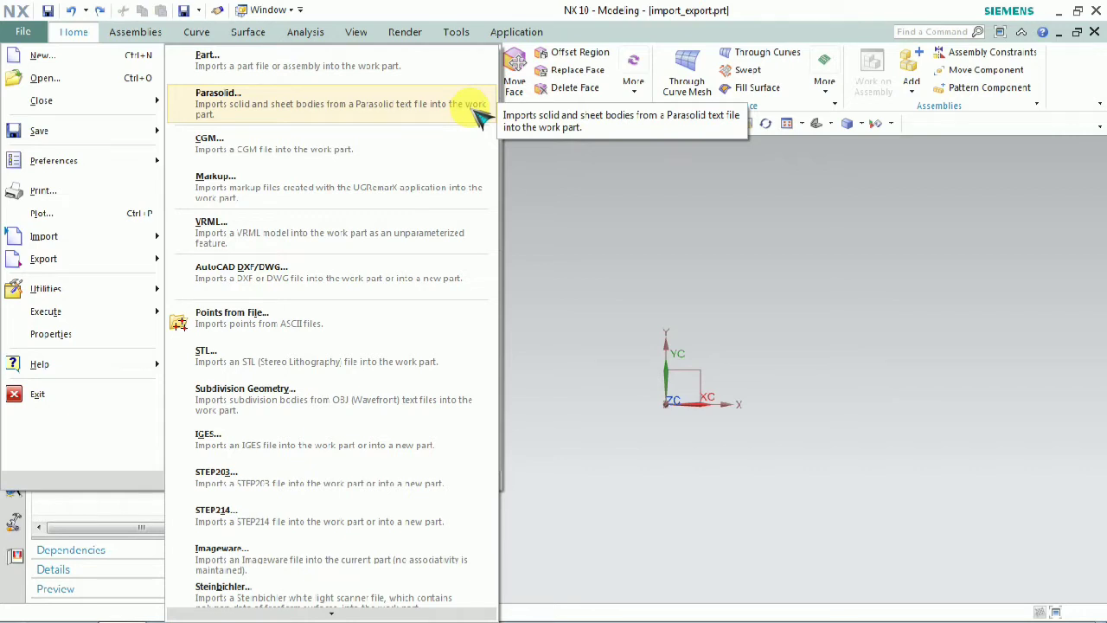
{"action": "left_click", "coordinate": [472, 110]}
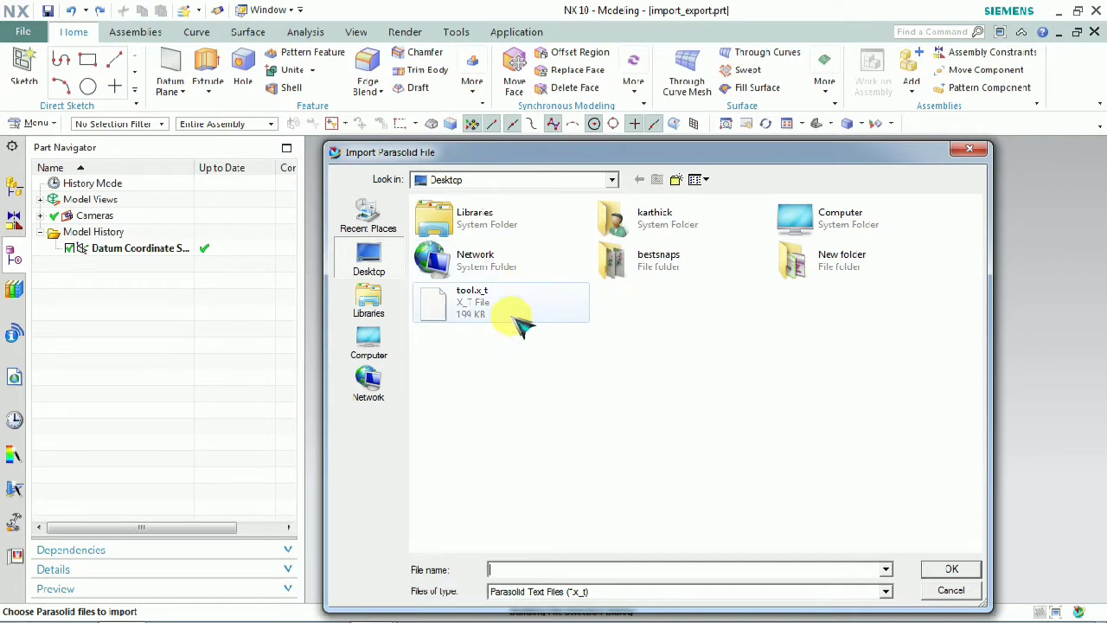
{"action": "left_click", "coordinate": [519, 322]}
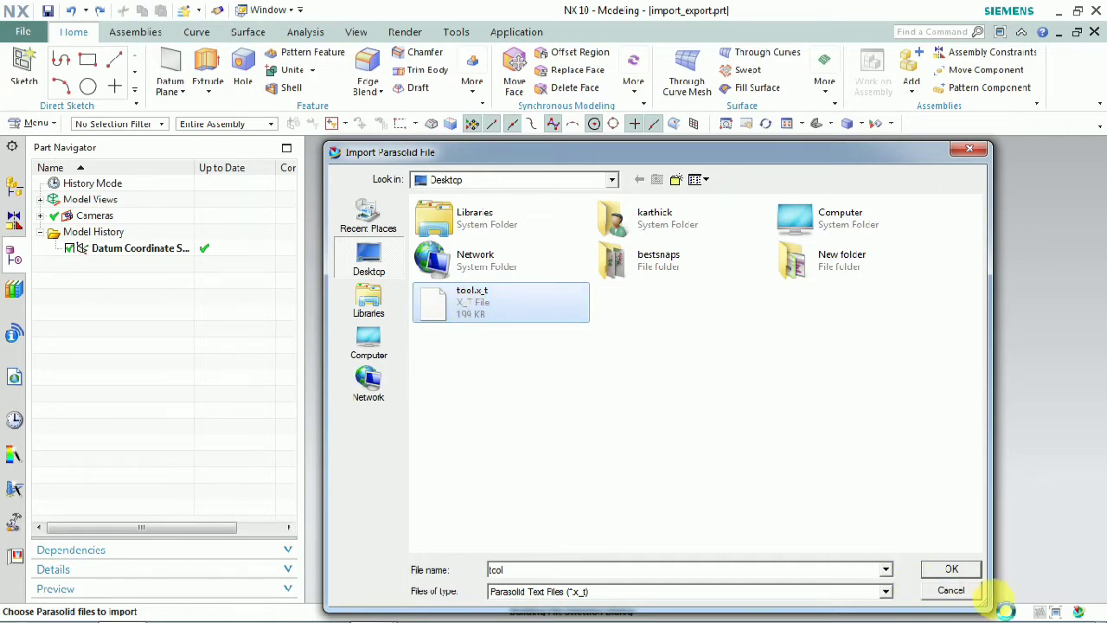
- Import tool.x_t as a solid body and switch the view to True Shading
{"action": "left_click", "coordinate": [955, 571]}
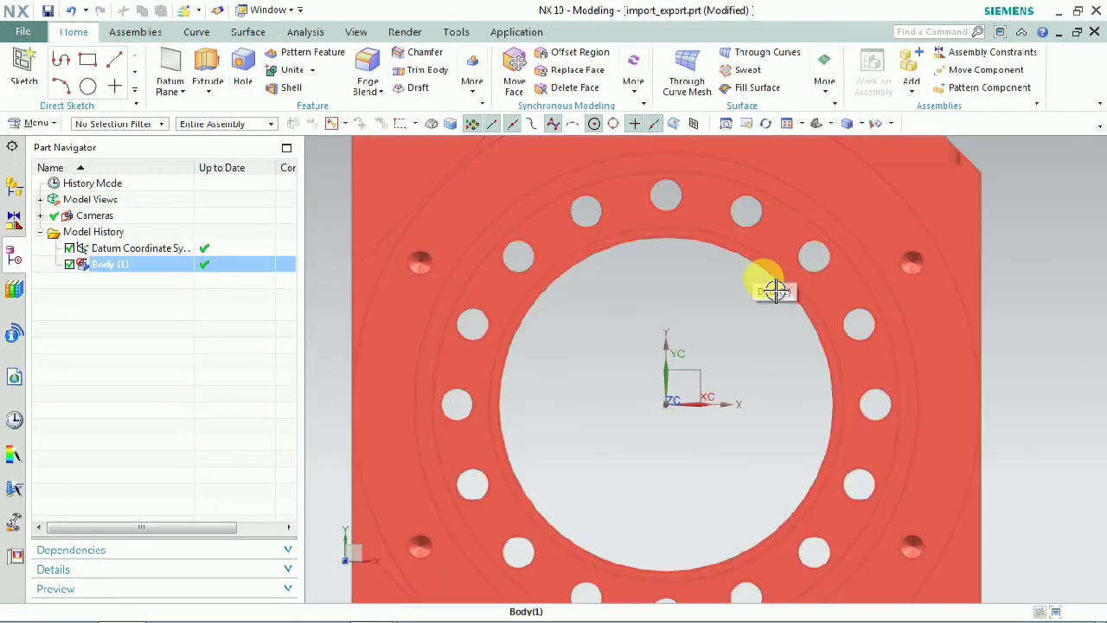
{"action": "scroll", "coordinate": [752, 345], "scroll_direction": "down", "scroll_amount": 2}
{"action": "middle_click_drag", "start_coordinate": [694, 384], "coordinate": [494, 284]}
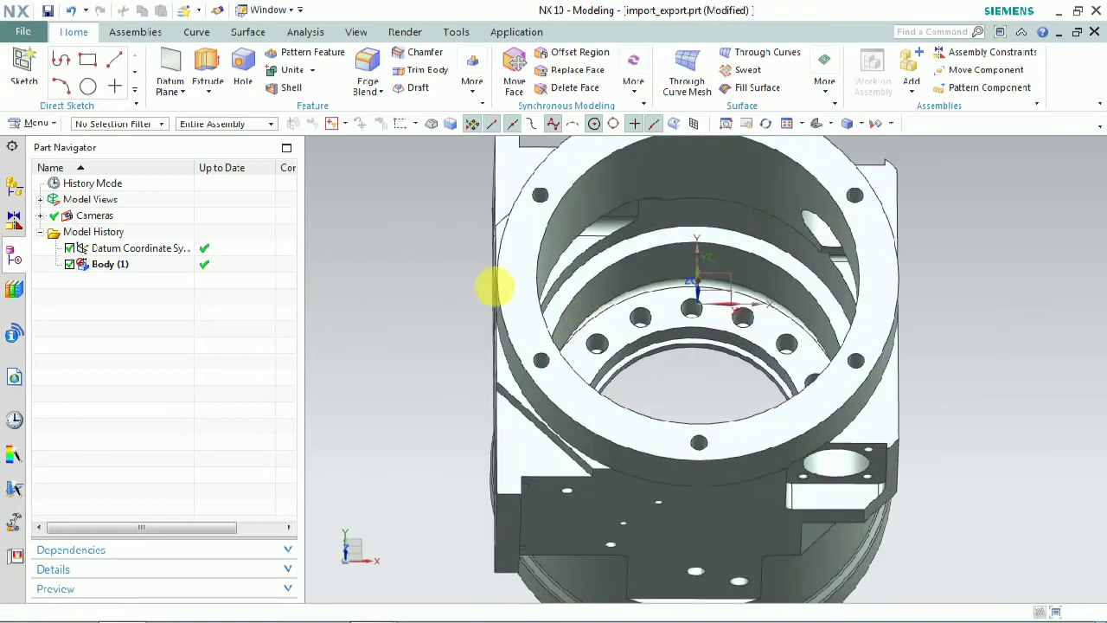
{"action": "right_click", "coordinate": [391, 245]}
{"action": "left_click", "coordinate": [441, 404]}
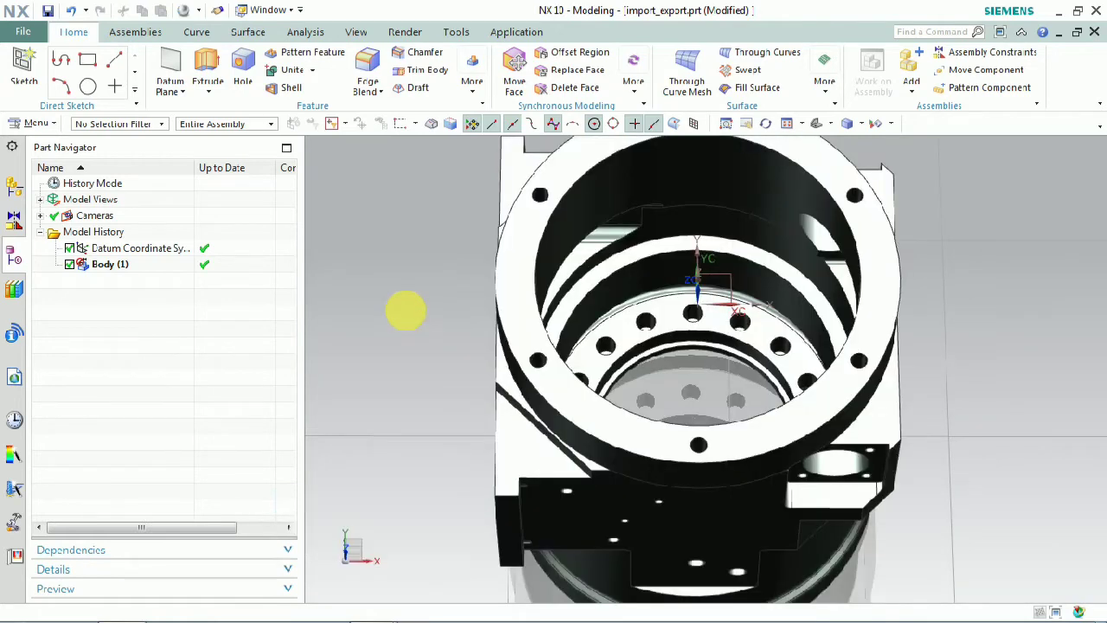
- Orbit the imported part to a side-on view and select the body
{"action": "mouse_move", "coordinate": [415, 321]}
{"action": "middle_mouse_down"}
{"action": "mouse_move", "coordinate": [463, 280]}
{"action": "mouse_move", "coordinate": [416, 240]}
{"action": "middle_mouse_up"}
{"action": "middle_click_drag", "start_coordinate": [672, 395], "coordinate": [667, 308]}
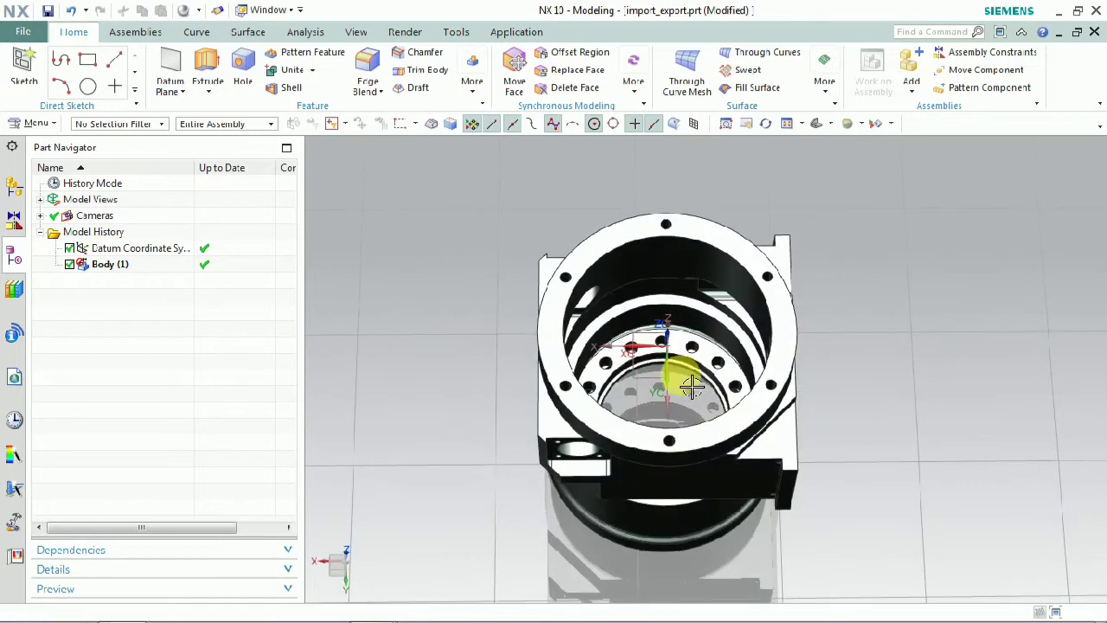
{"action": "scroll", "coordinate": [662, 354], "scroll_direction": "up", "scroll_amount": 3}
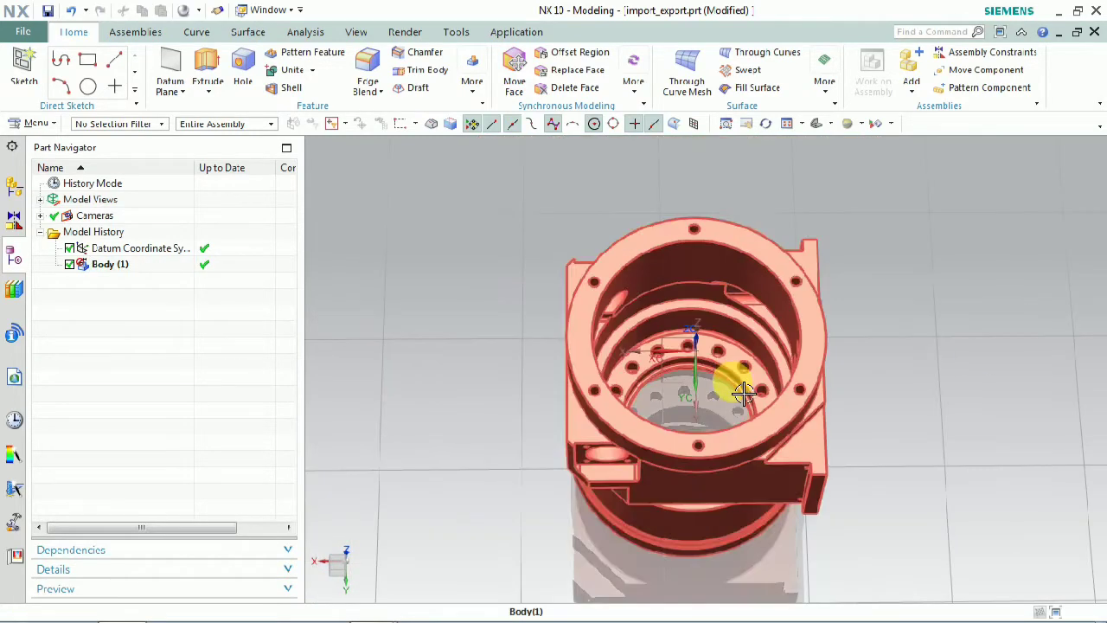
{"action": "middle_click_drag", "start_coordinate": [736, 384], "coordinate": [786, 413]}
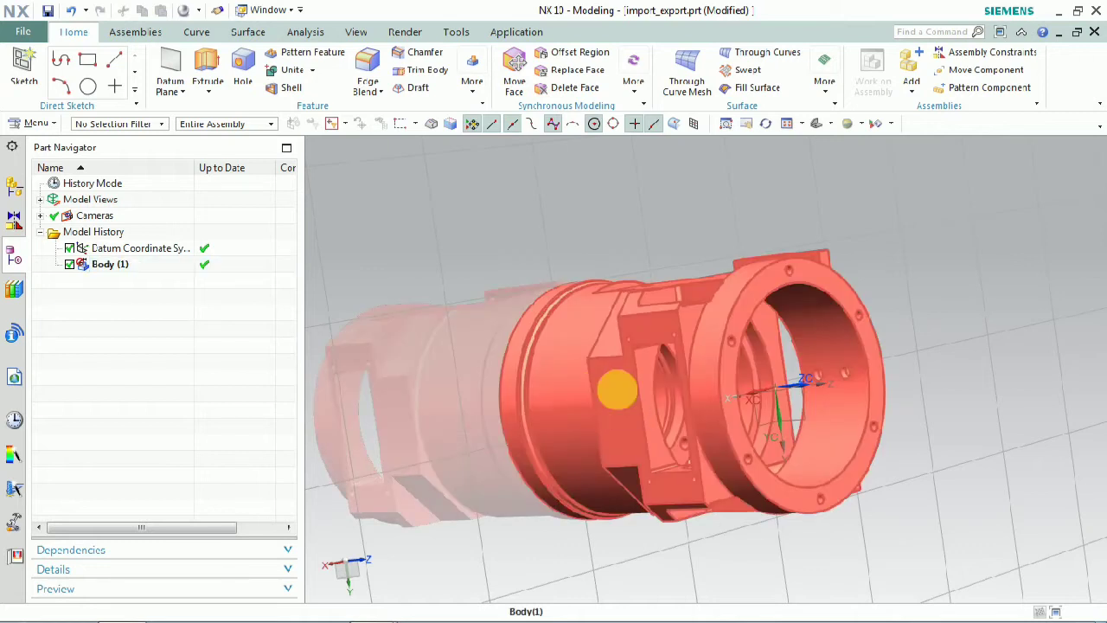
{"action": "left_click", "coordinate": [596, 348]}
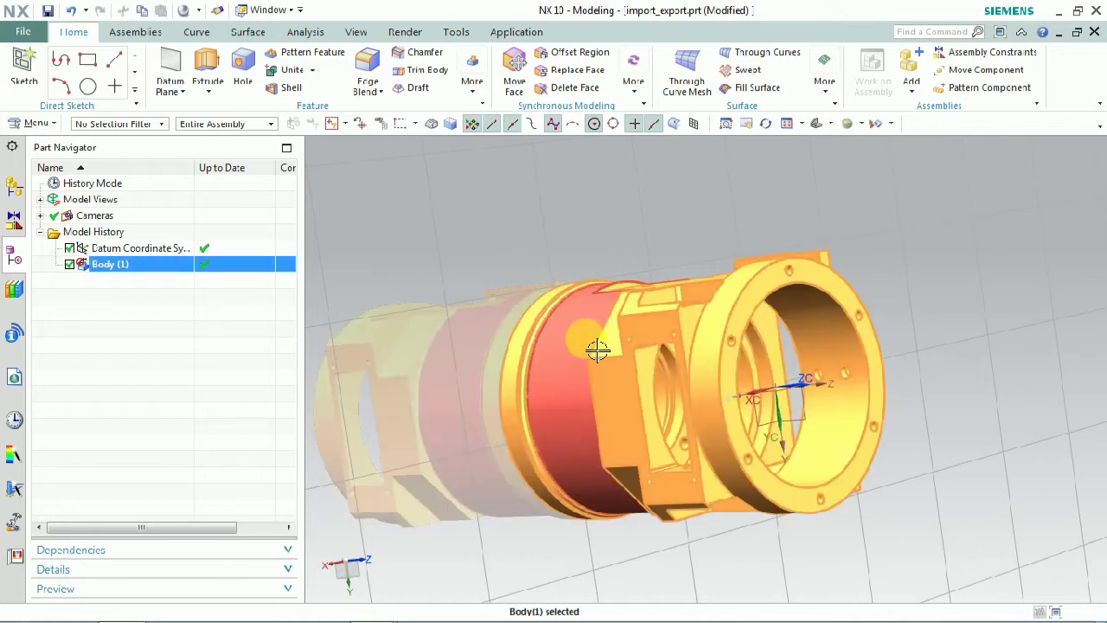
- Set the body's colour to copper orange through Edit Object Display
{"action": "left_click", "coordinate": [33, 124]}
{"action": "left_click", "coordinate": [24, 32]}
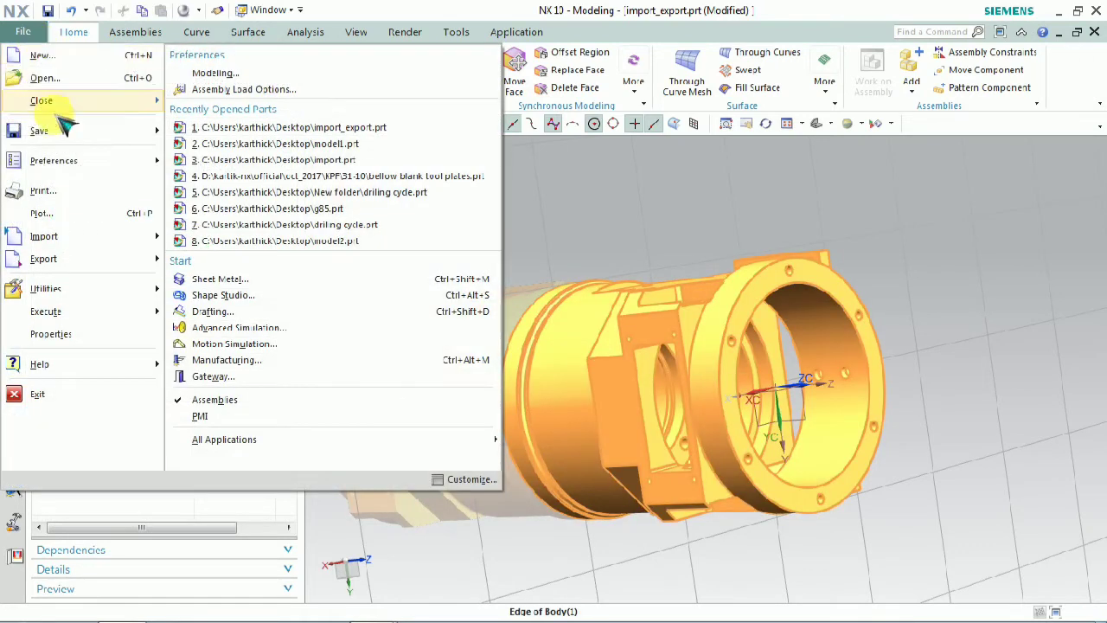
{"action": "left_click", "coordinate": [674, 233]}
{"action": "left_click", "coordinate": [33, 124]}
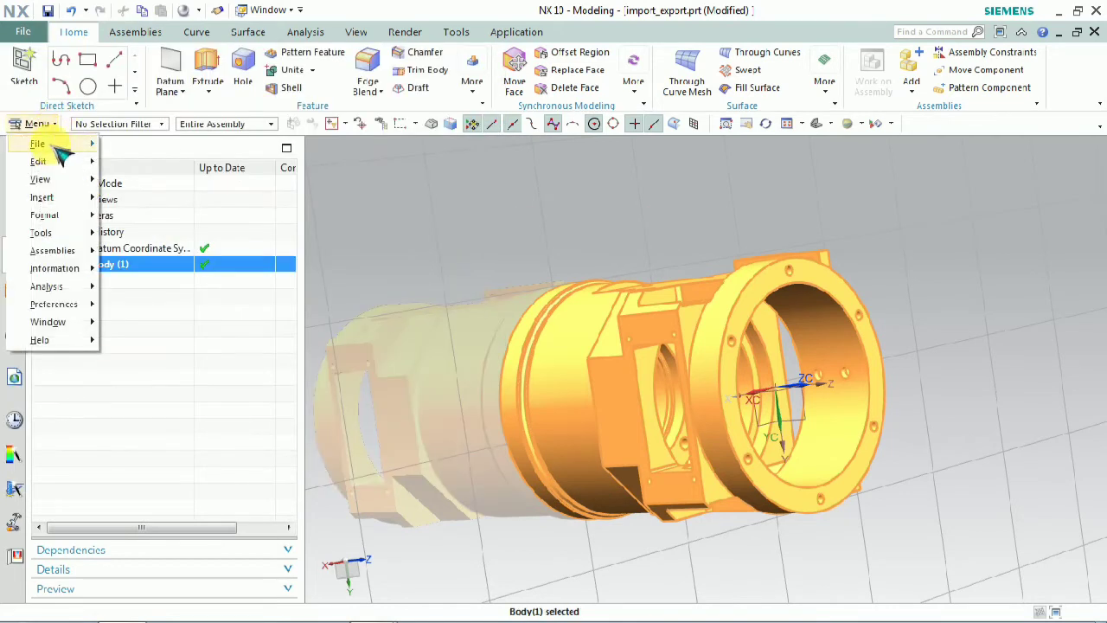
{"action": "mouse_move", "coordinate": [59, 164]}
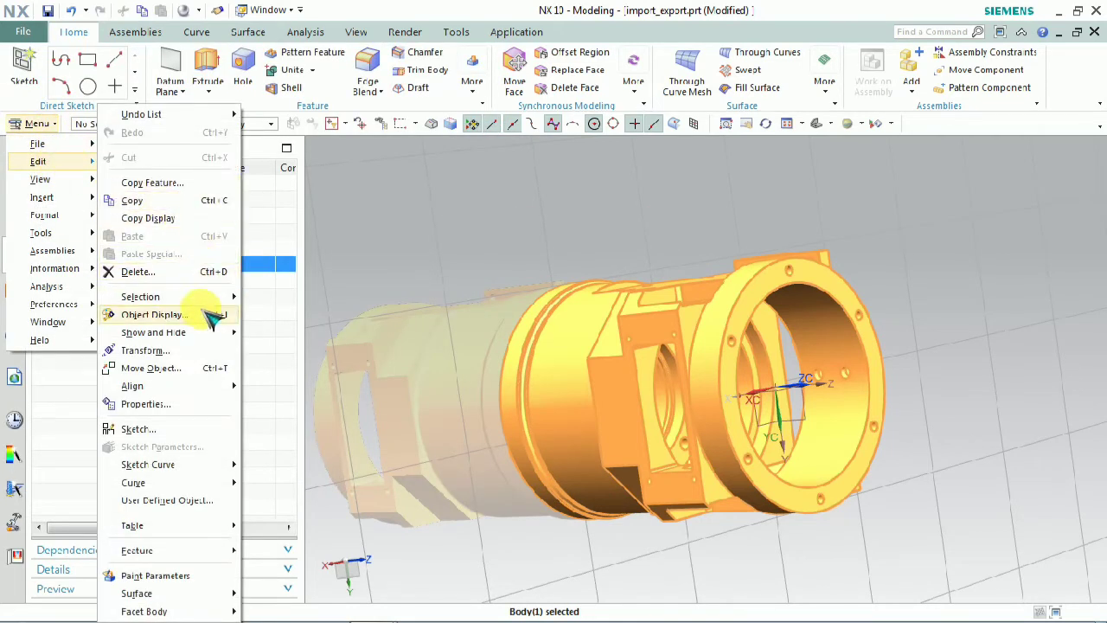
{"action": "left_click", "coordinate": [213, 317]}
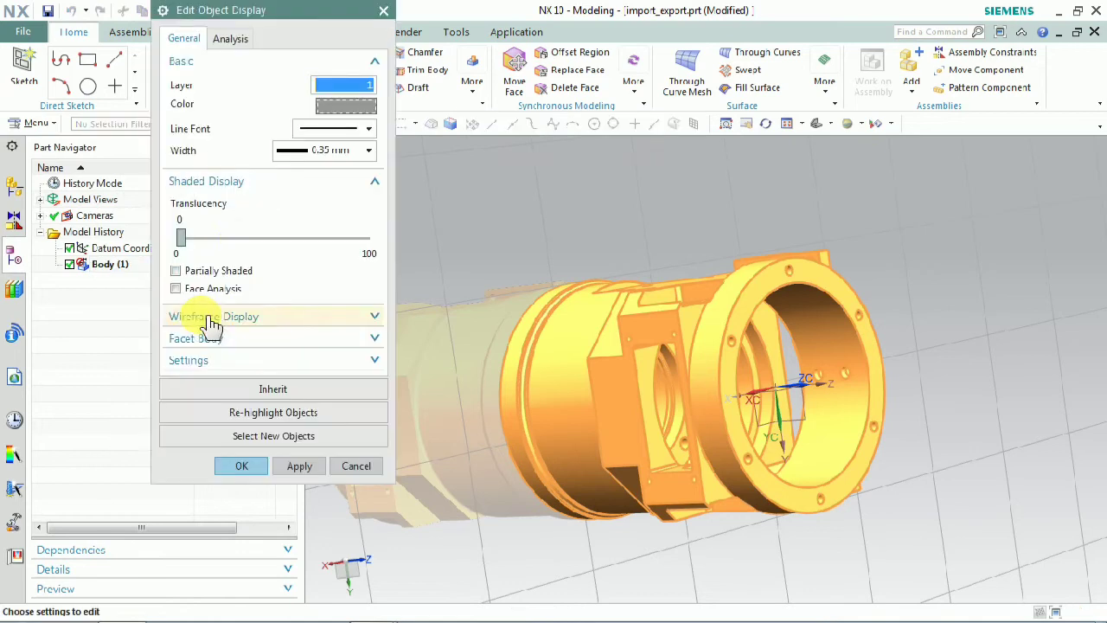
{"action": "left_click", "coordinate": [339, 109]}
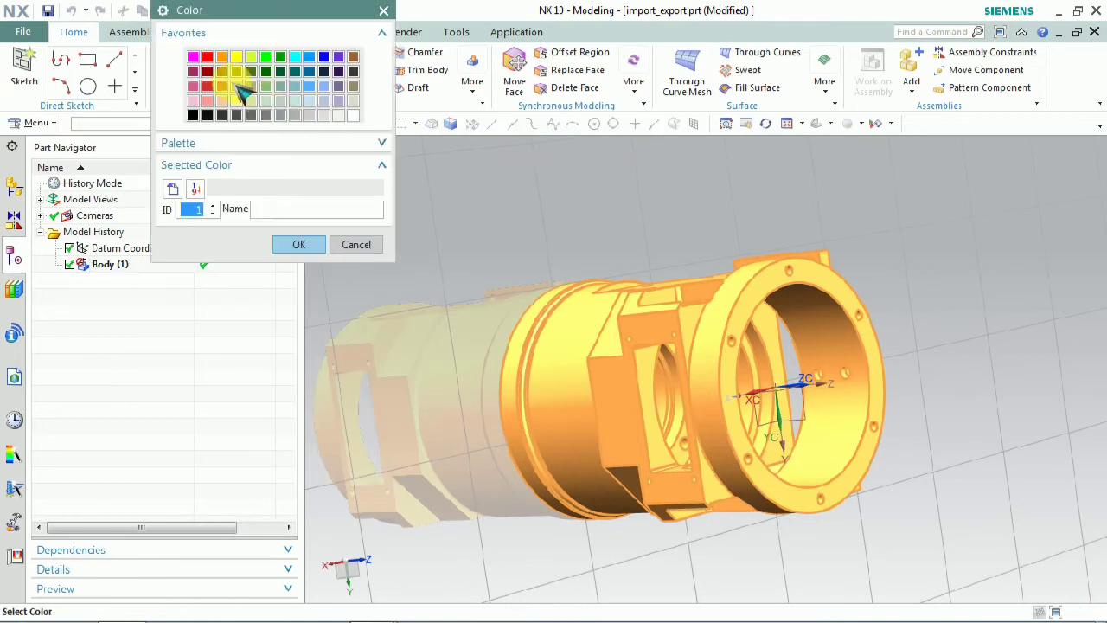
{"action": "left_click", "coordinate": [223, 87]}
{"action": "left_click", "coordinate": [297, 244]}
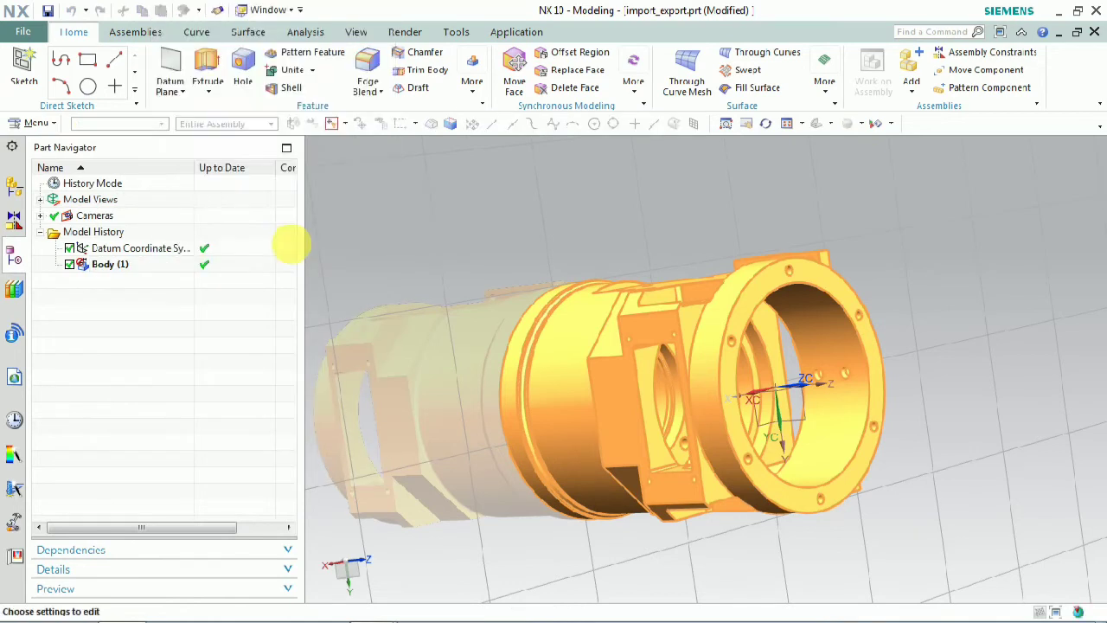
{"action": "left_click", "coordinate": [242, 464]}
- Deselect the body and orbit it upright to view the copper colour
{"action": "left_click", "coordinate": [372, 297]}
{"action": "middle_click_drag", "start_coordinate": [722, 392], "coordinate": [842, 406]}
{"action": "scroll", "coordinate": [844, 407], "scroll_direction": "up", "scroll_amount": 2}
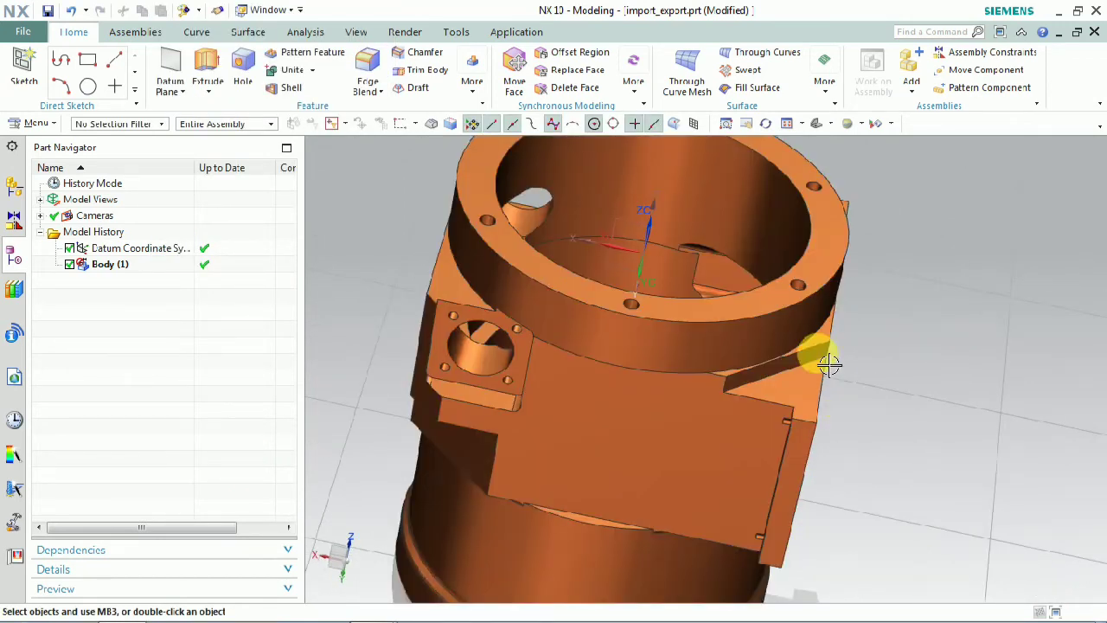
{"action": "scroll", "coordinate": [823, 353], "scroll_direction": "down", "scroll_amount": 1}
{"action": "left_click", "coordinate": [986, 439]}
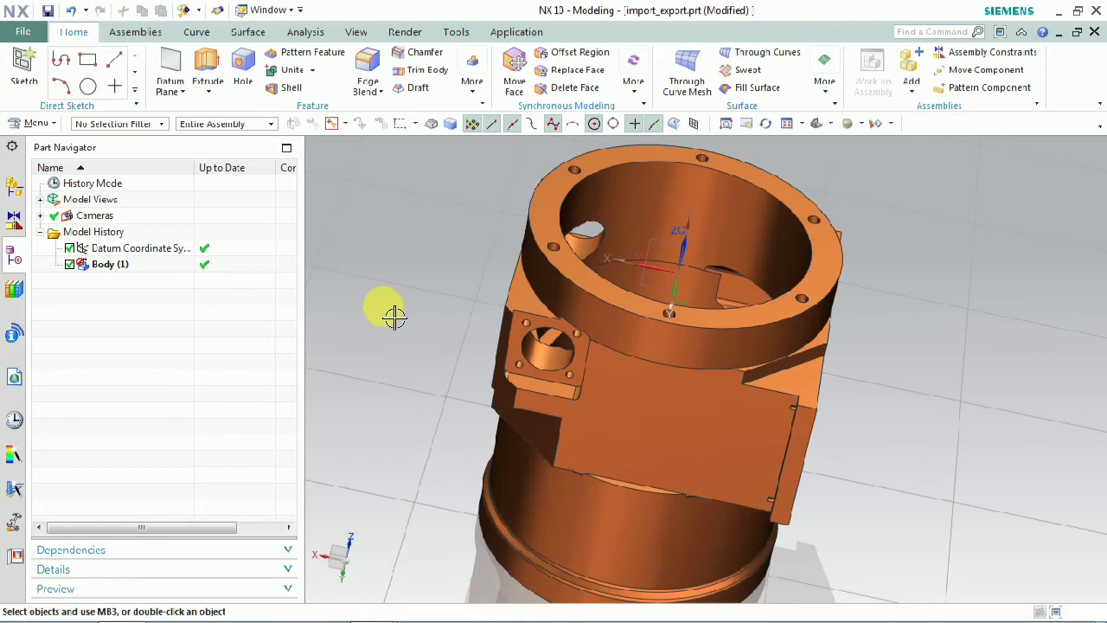
- Pick the solid body for Parasolid export, keeping version 26.0 - NX 9.0
{"action": "left_click", "coordinate": [35, 38]}
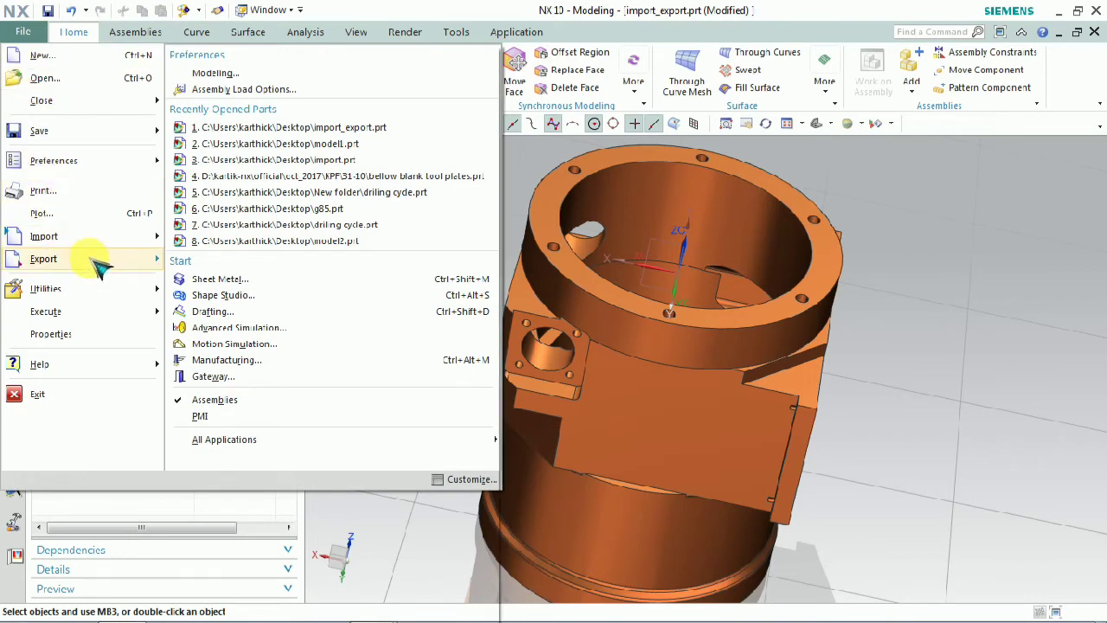
{"action": "mouse_move", "coordinate": [100, 268]}
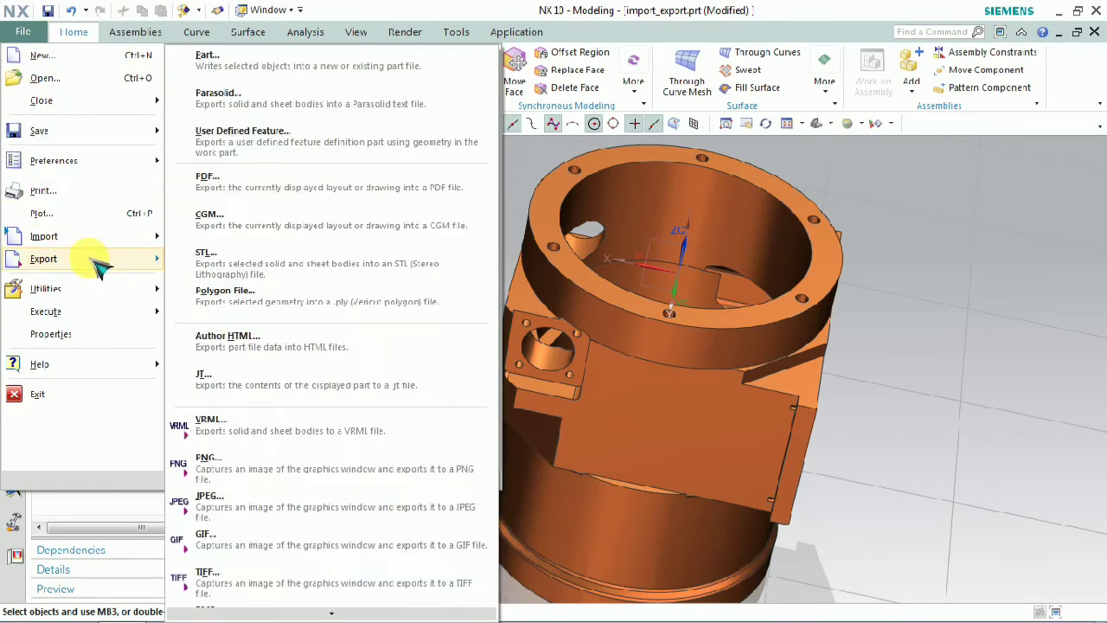
{"action": "left_click", "coordinate": [227, 108]}
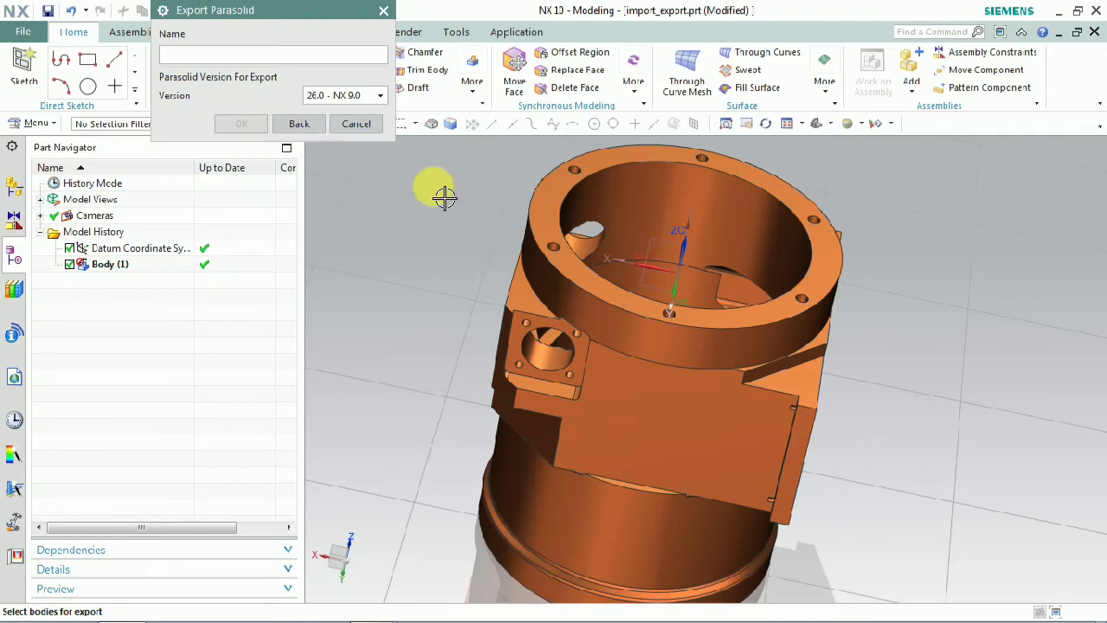
{"action": "left_click", "coordinate": [625, 300]}
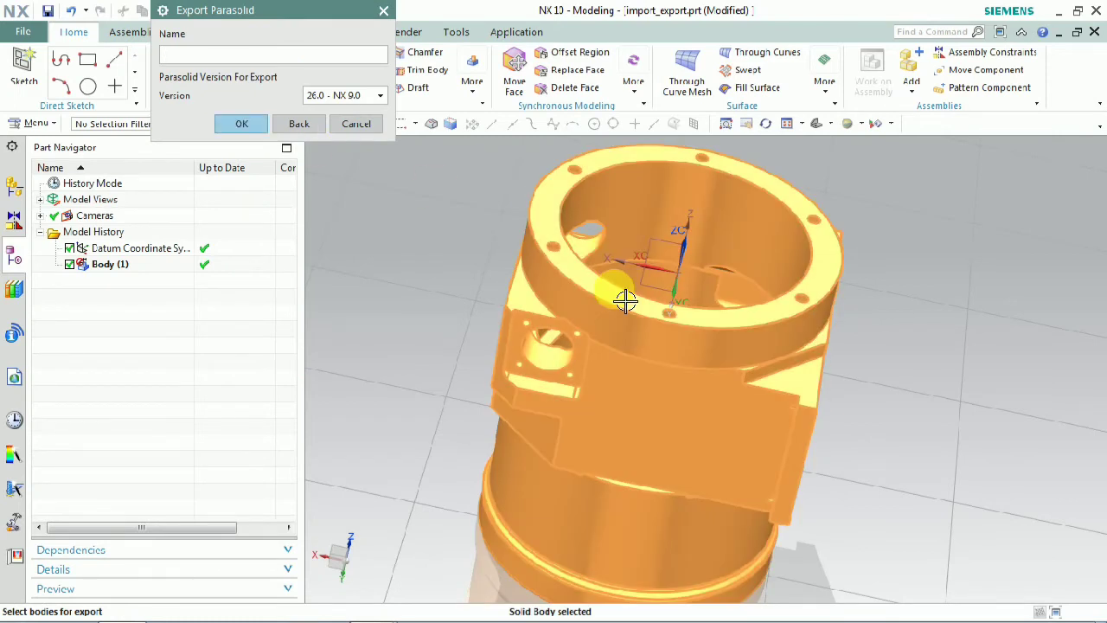
{"action": "left_click", "coordinate": [381, 95]}
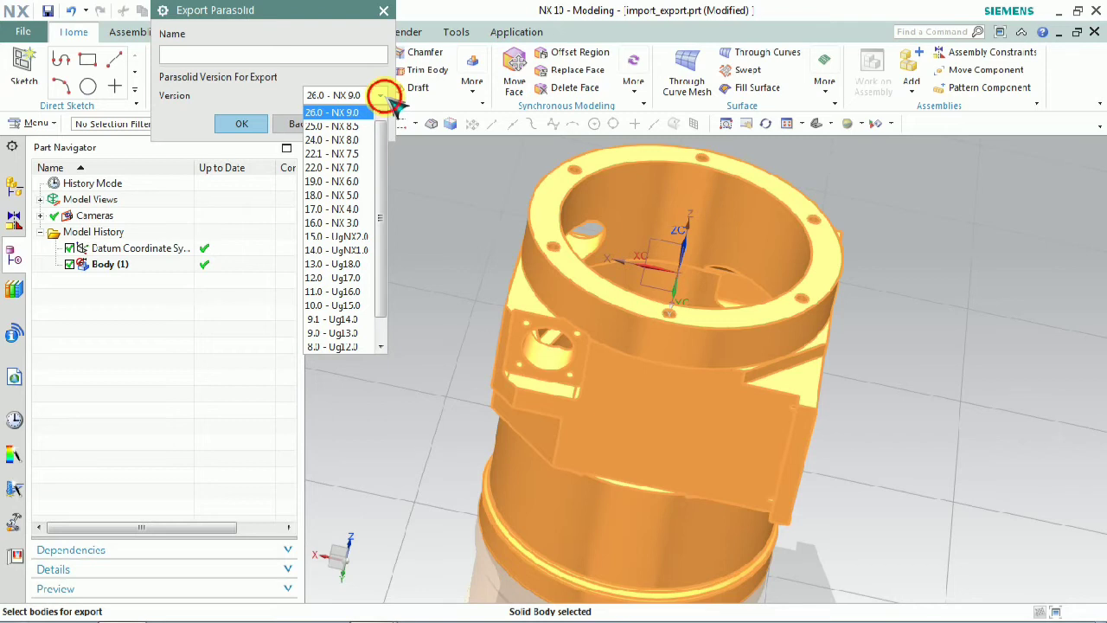
{"action": "left_click", "coordinate": [382, 95]}
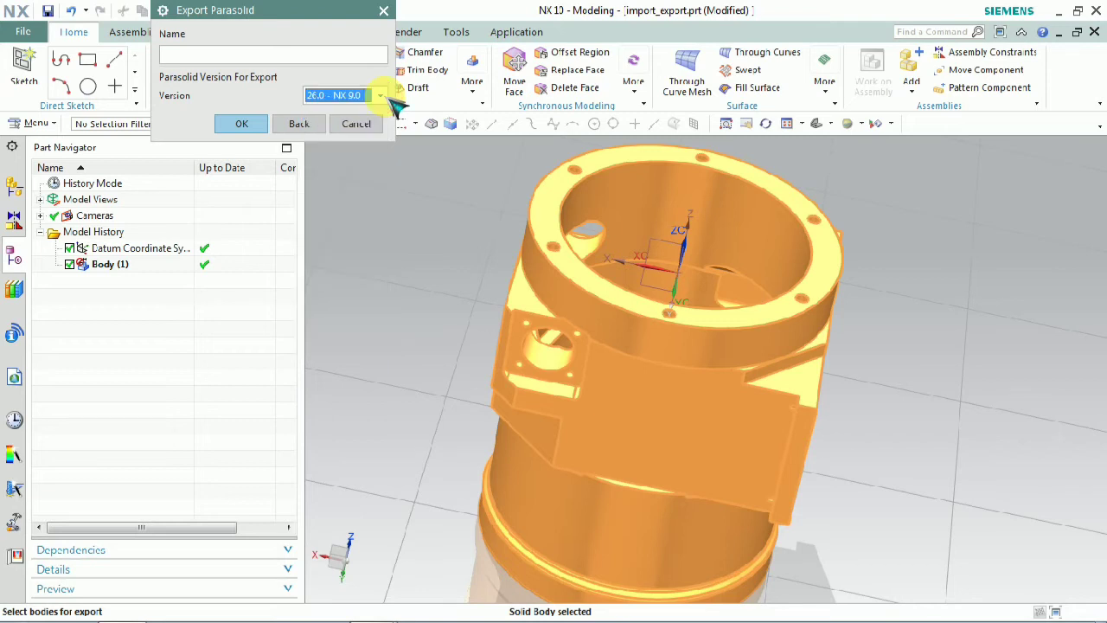
- Save the Parasolid export to the Desktop as 'export from nx'
{"action": "left_click", "coordinate": [242, 124]}
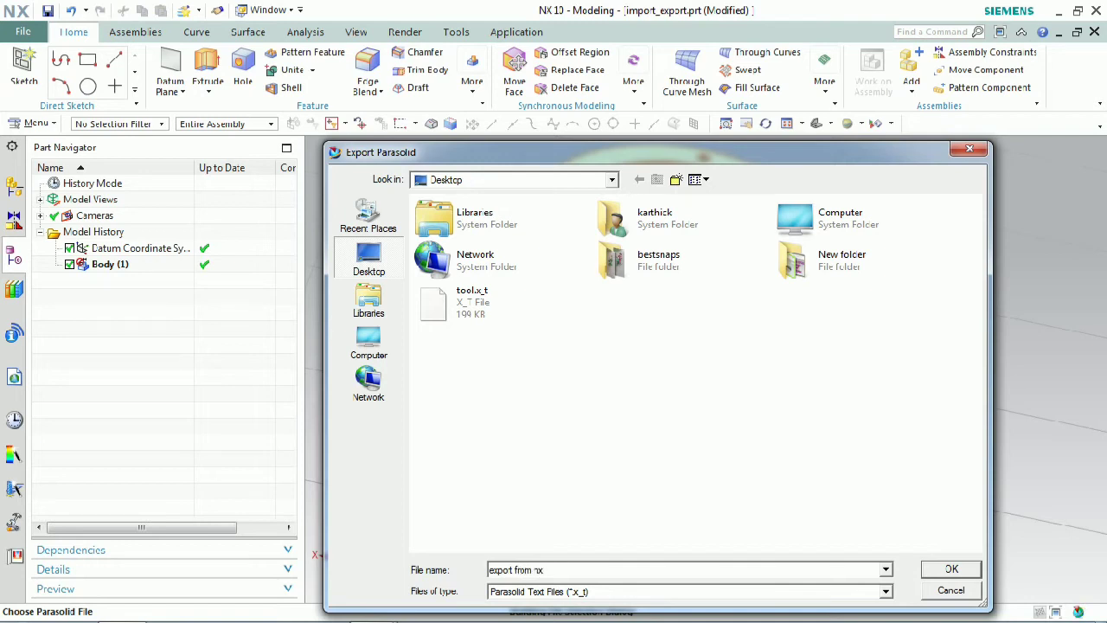
{"action": "left_click", "coordinate": [979, 573]}
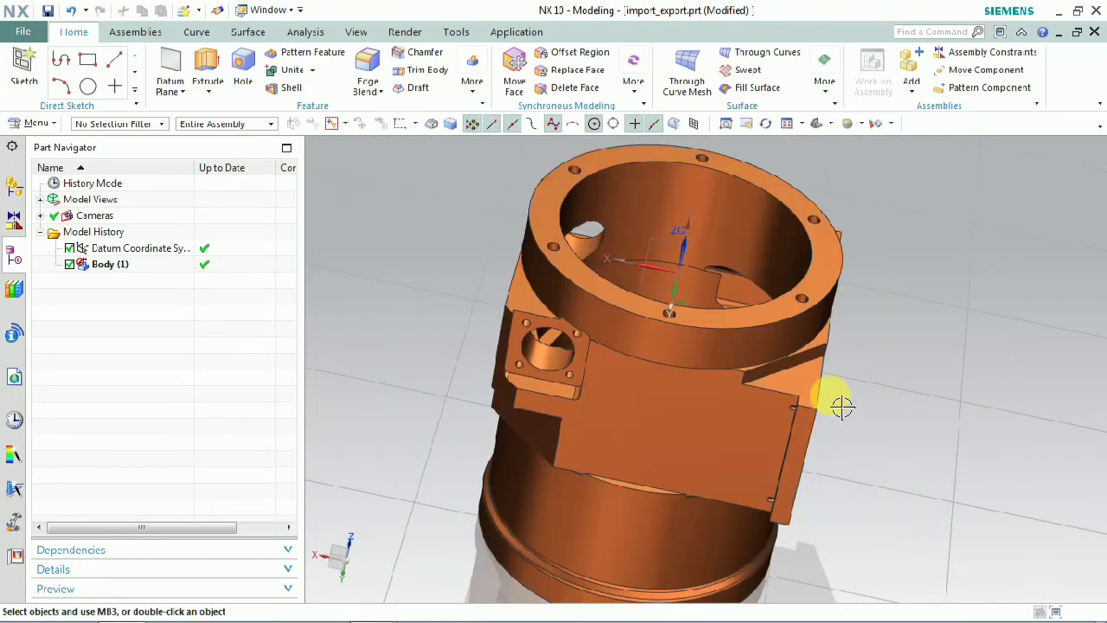
{"action": "scroll", "coordinate": [502, 274], "scroll_direction": "down", "scroll_amount": 3}
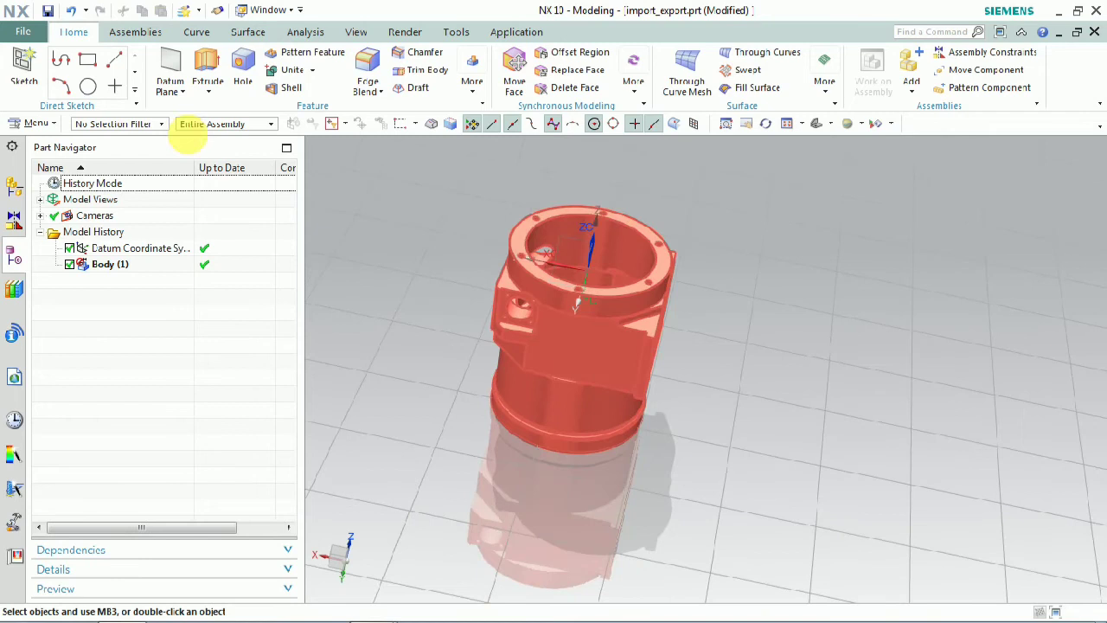
{"action": "left_click", "coordinate": [23, 32]}
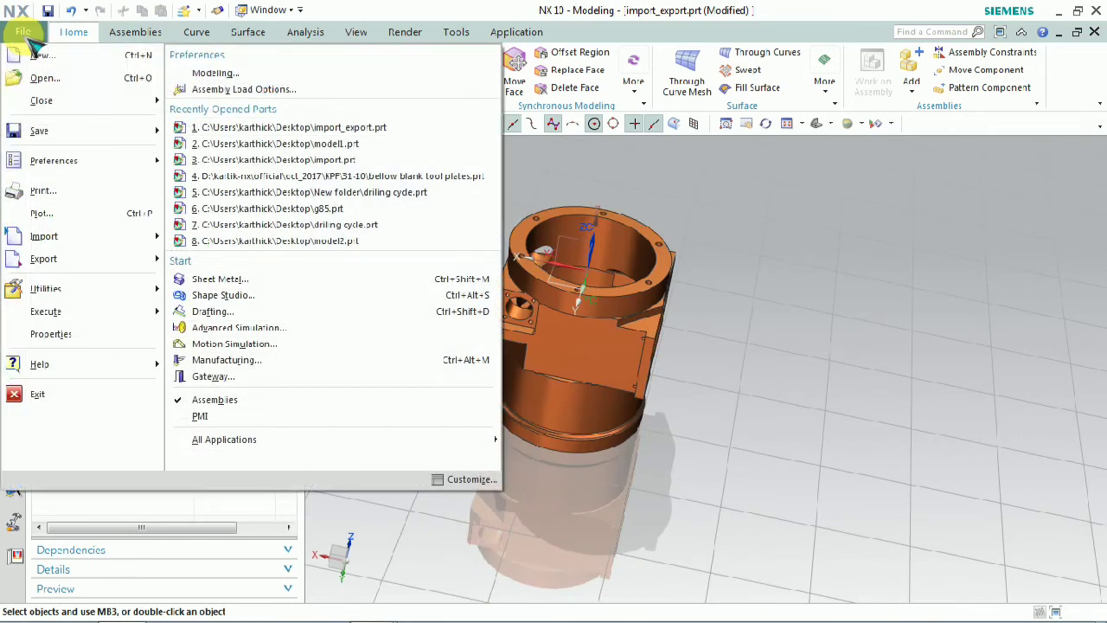
{"action": "mouse_move", "coordinate": [74, 236]}
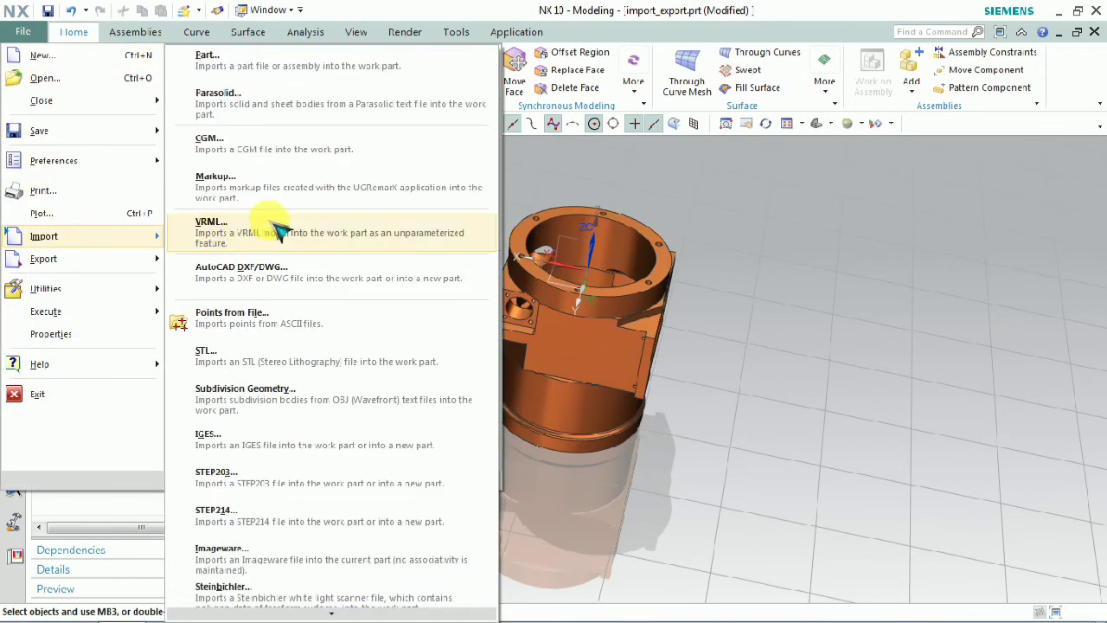
{"action": "left_click", "coordinate": [465, 107]}
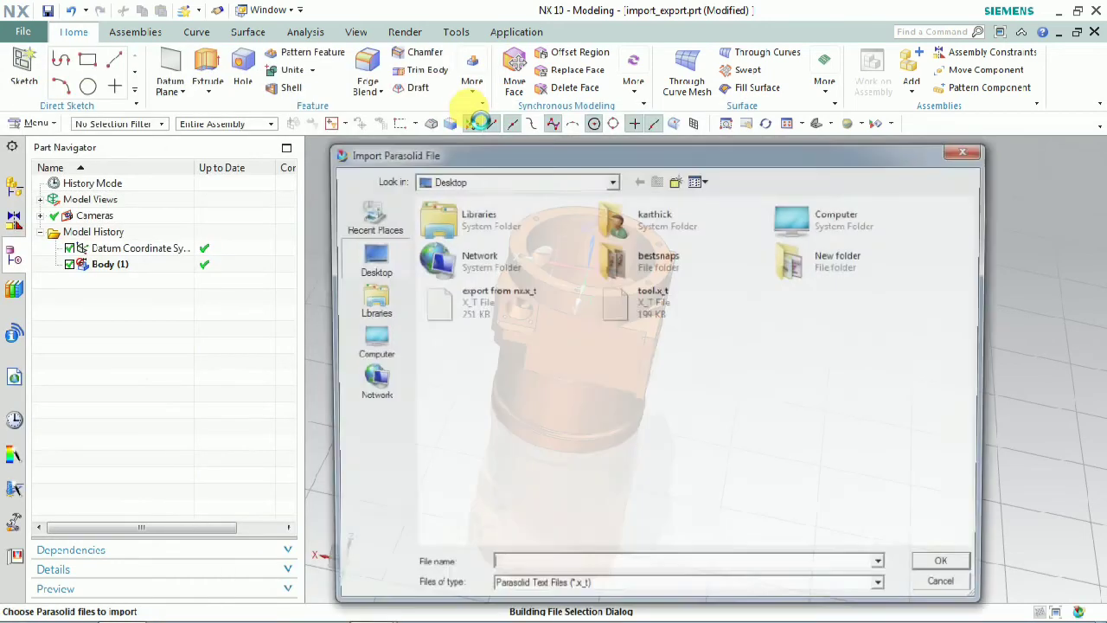
{"action": "left_click", "coordinate": [485, 321]}
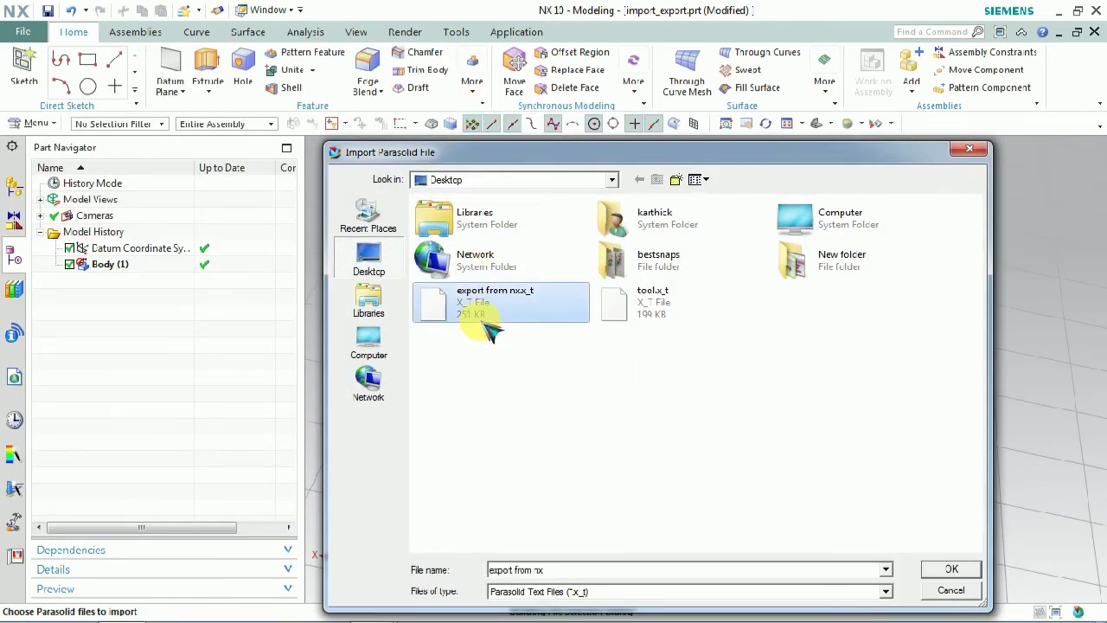
{"action": "left_click", "coordinate": [634, 325]}
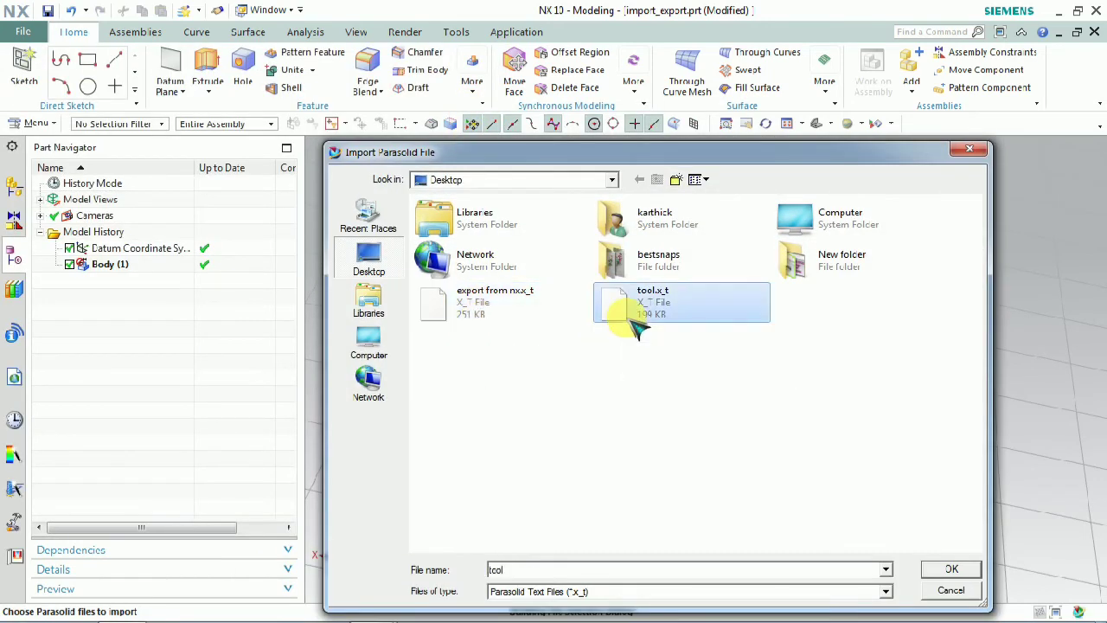
{"action": "left_click", "coordinate": [519, 317]}
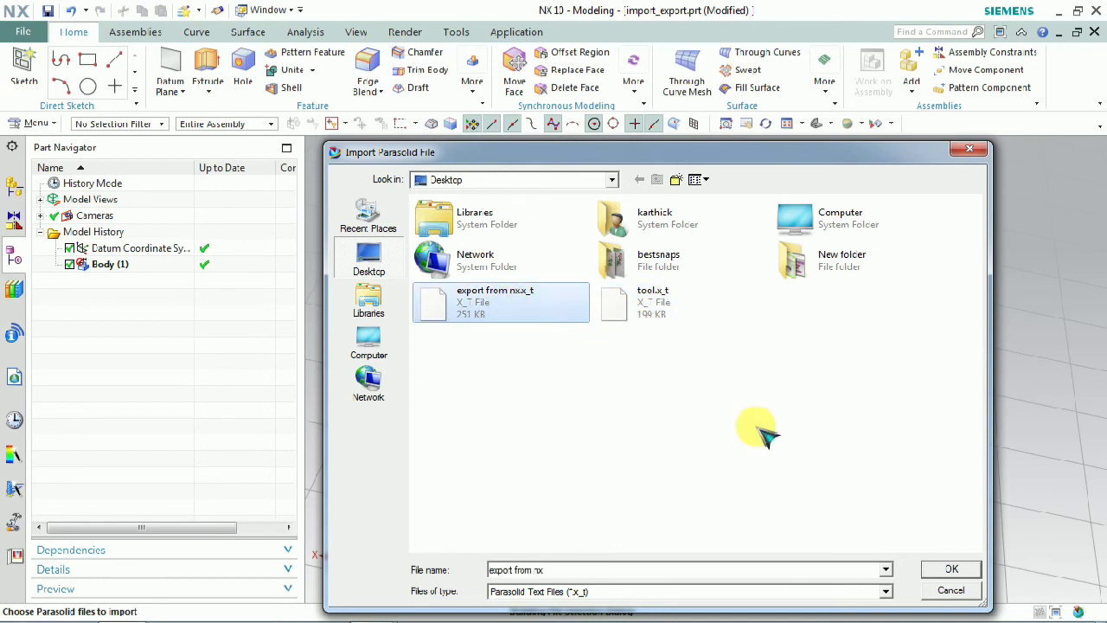
{"action": "left_click", "coordinate": [951, 590]}
- Clear the datum CSYS selection and orbit the part to show its pocketed sides
{"action": "left_click", "coordinate": [554, 333]}
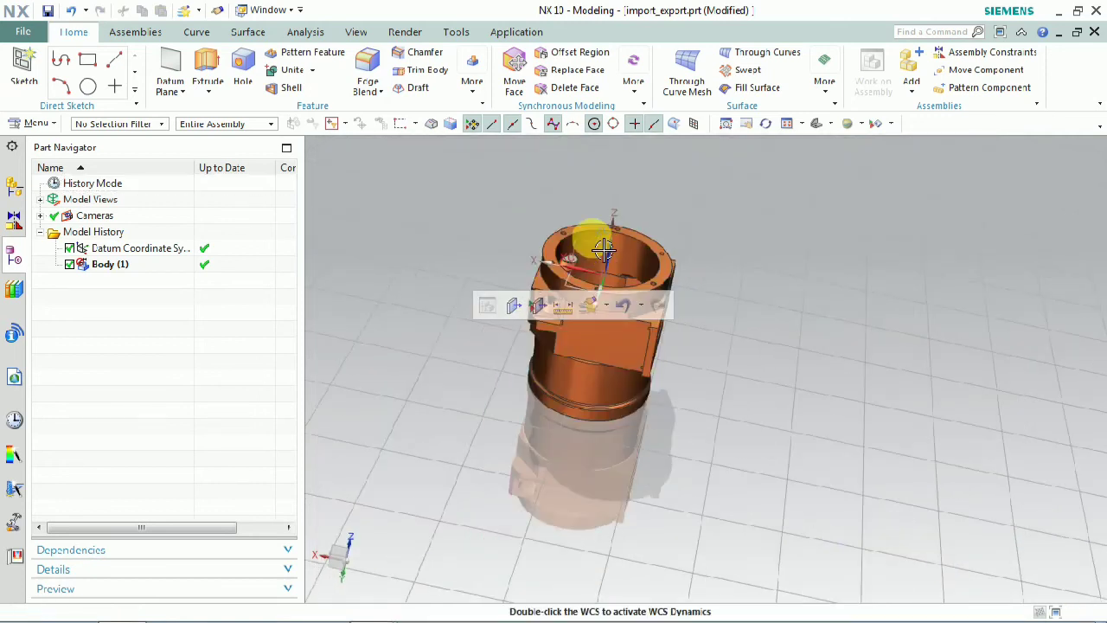
{"action": "left_click", "coordinate": [657, 272]}
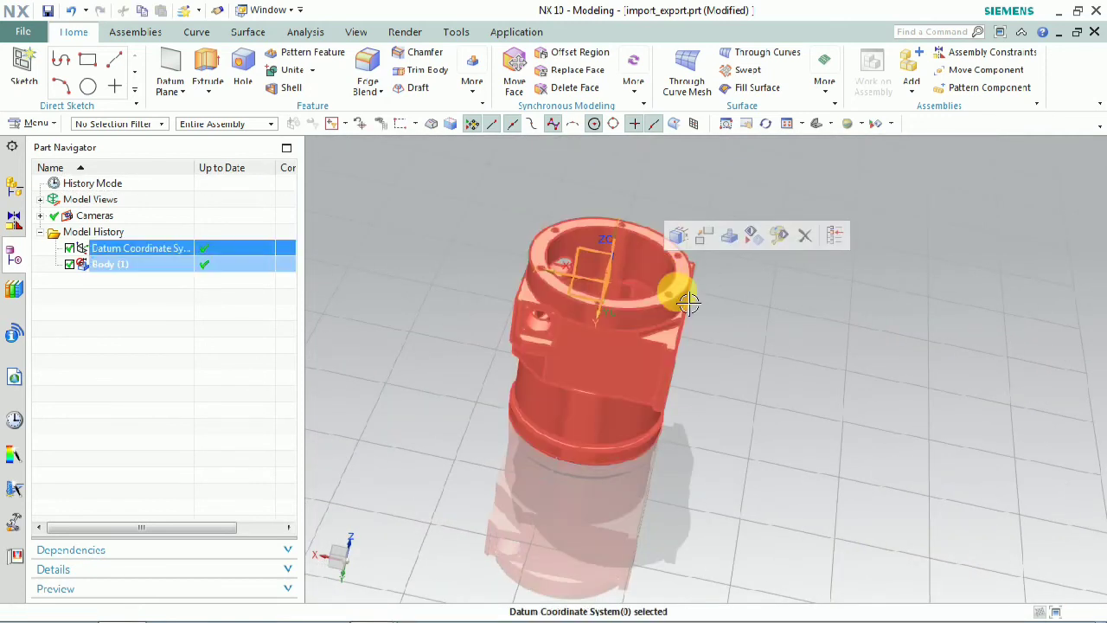
{"action": "key", "text": "Escape"}
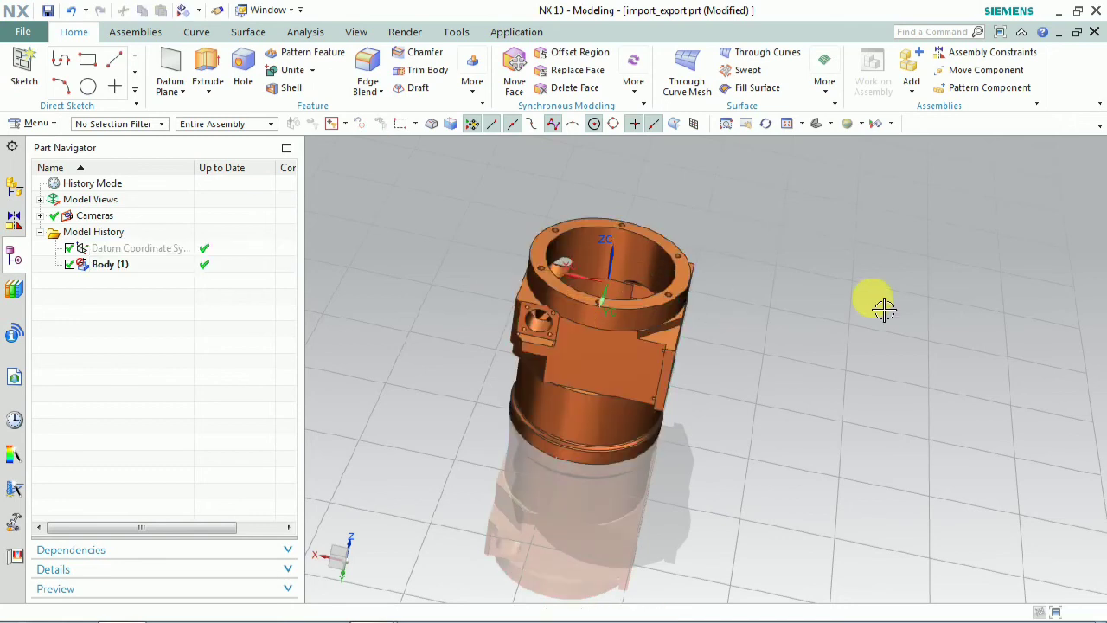
{"action": "middle_click_drag", "start_coordinate": [773, 348], "coordinate": [742, 202]}
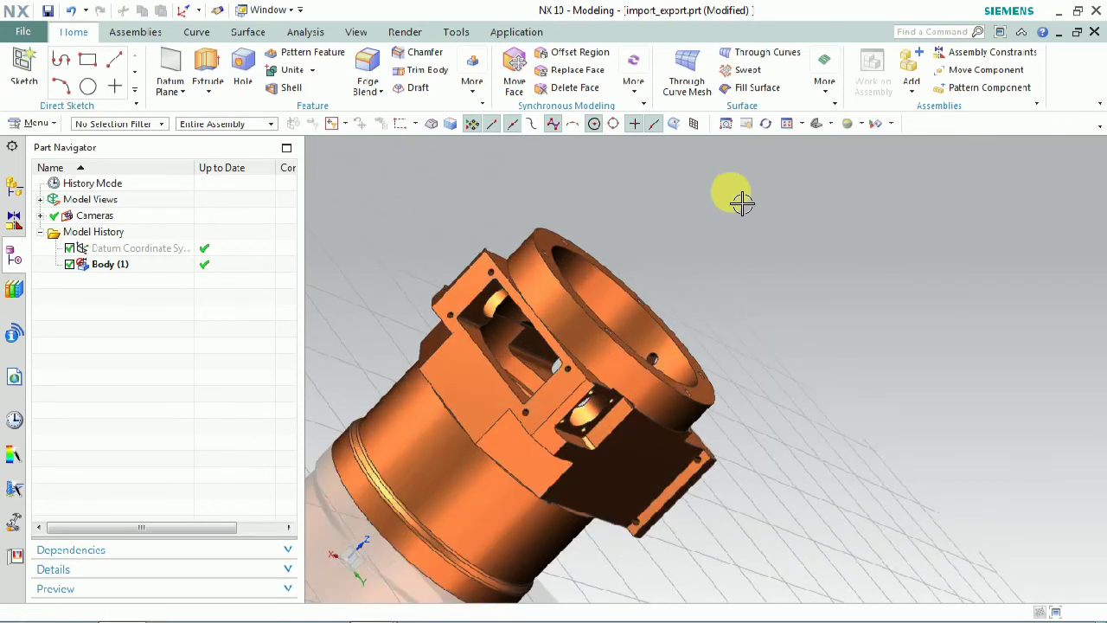